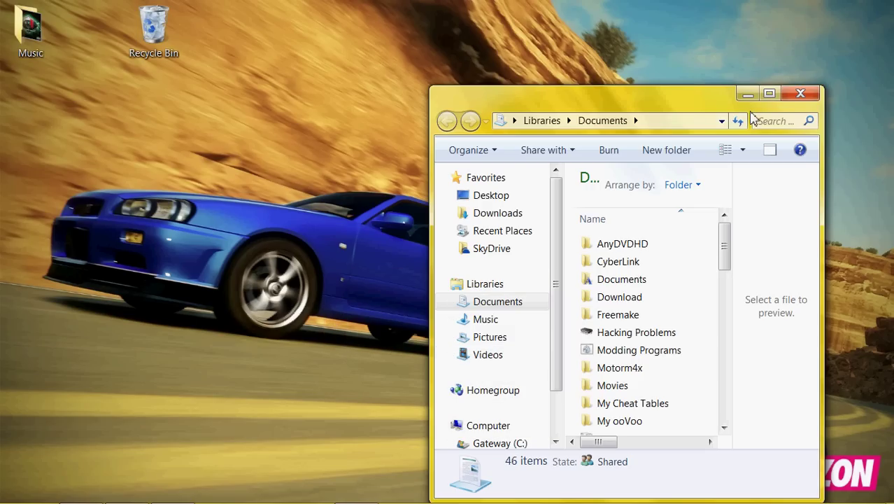
Minimize the Documents Explorer window so the desktop shows.
left_click(747, 95)
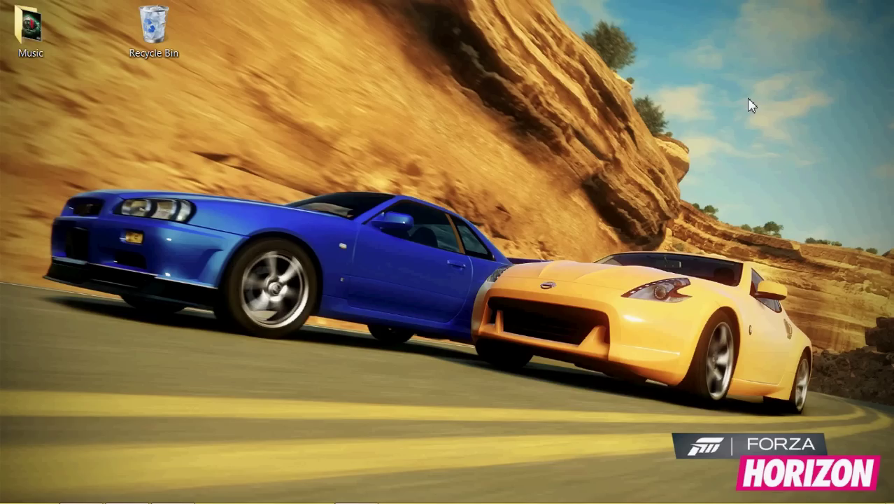
Launch Realtek HD Audio Manager by searching 'realt' in the Start menu.
mouse_move(2, 498)
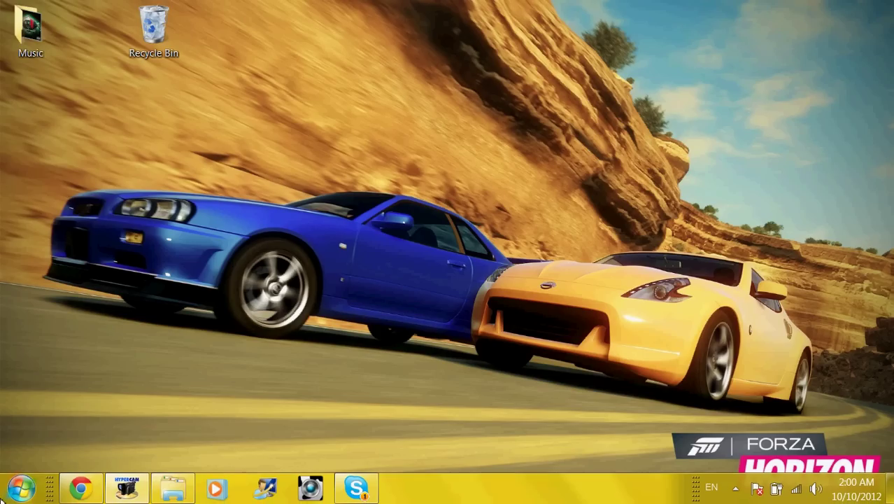
left_click(7, 493)
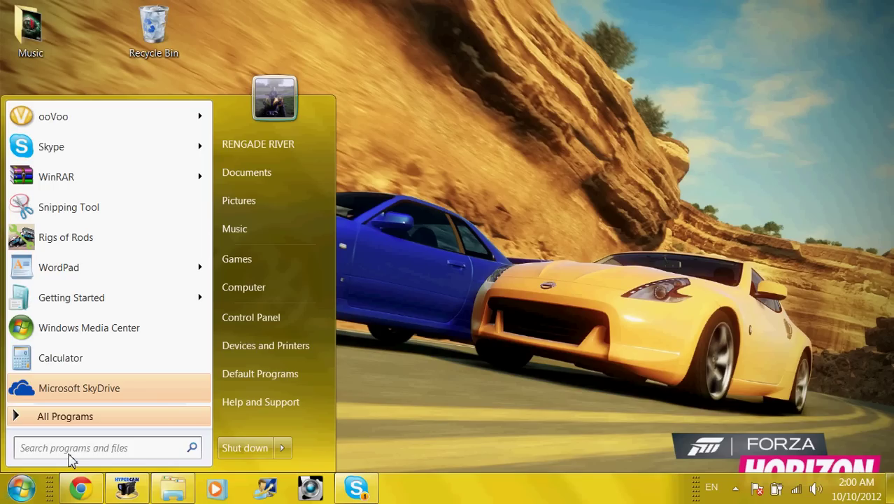
type("realt")
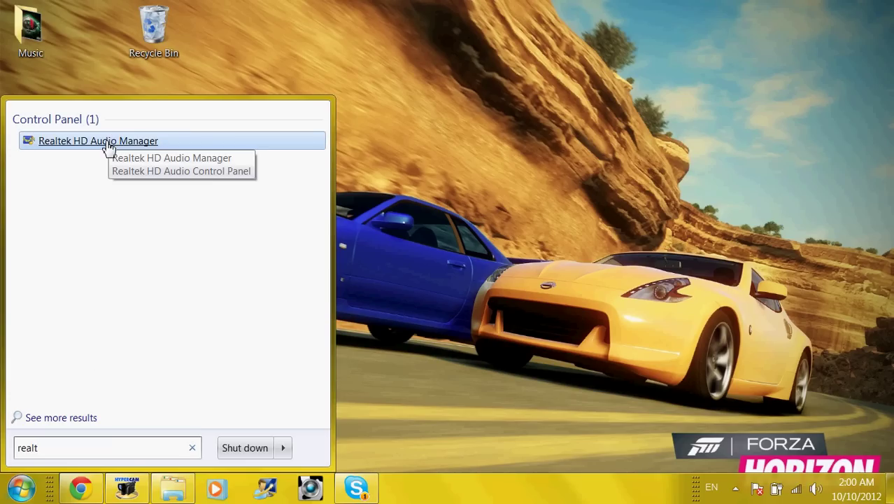
left_click(109, 146)
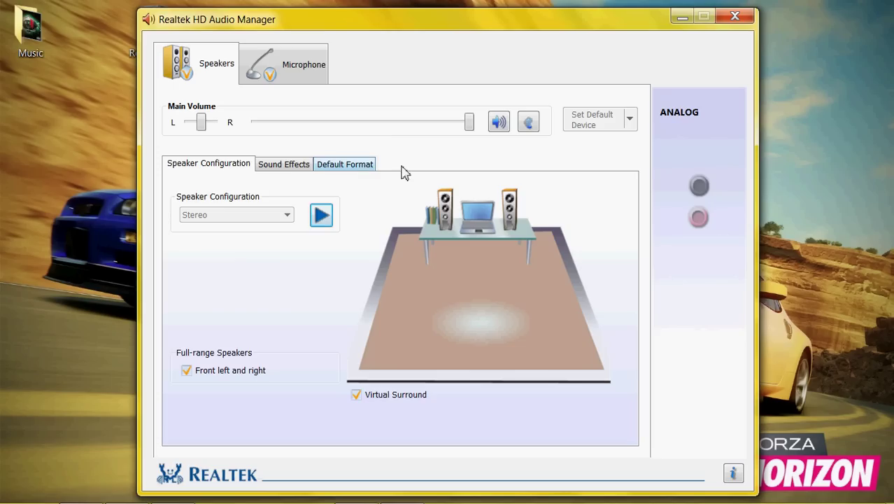
On the Sound Effects tab, set the Equalizer preset to <None> and reset it.
left_click(294, 164)
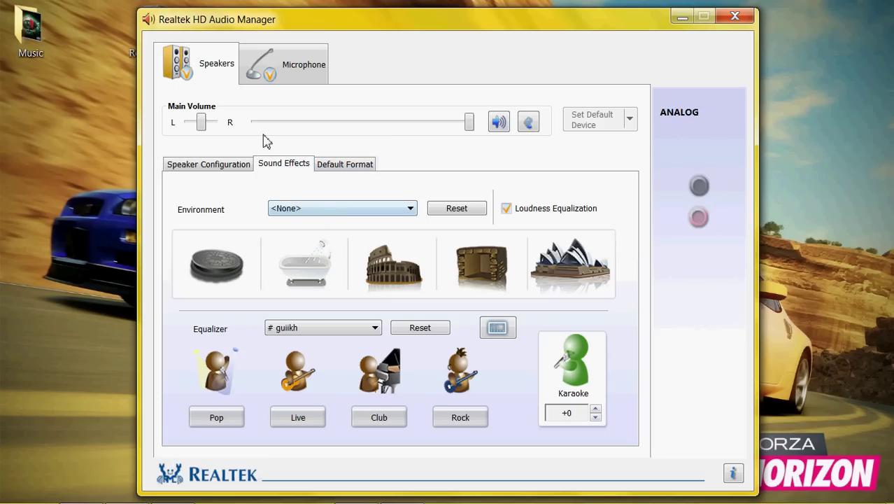
left_click(312, 330)
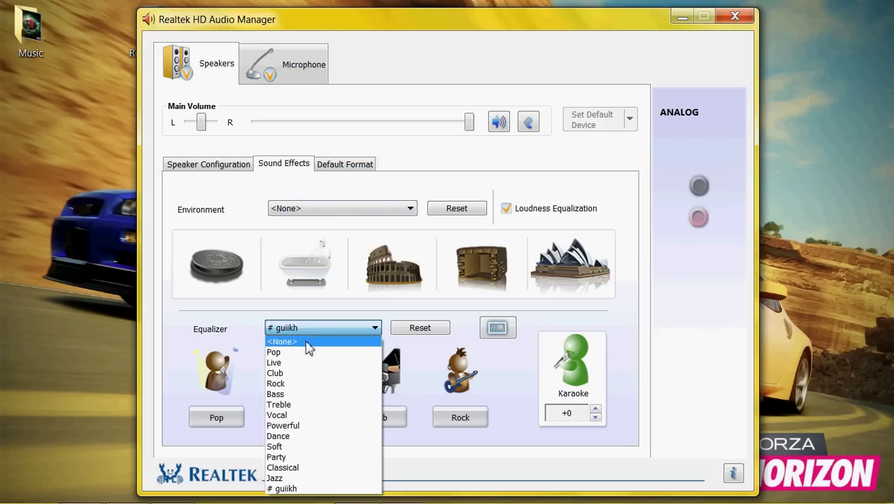
left_click(300, 342)
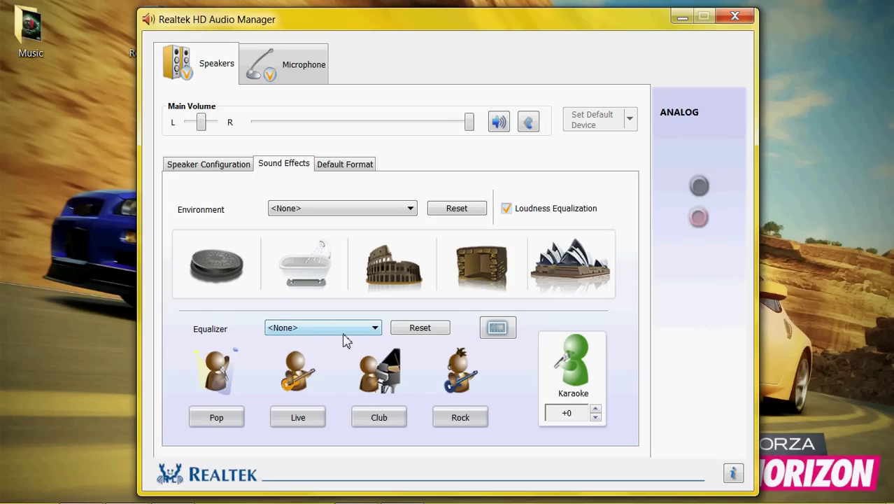
left_click(419, 330)
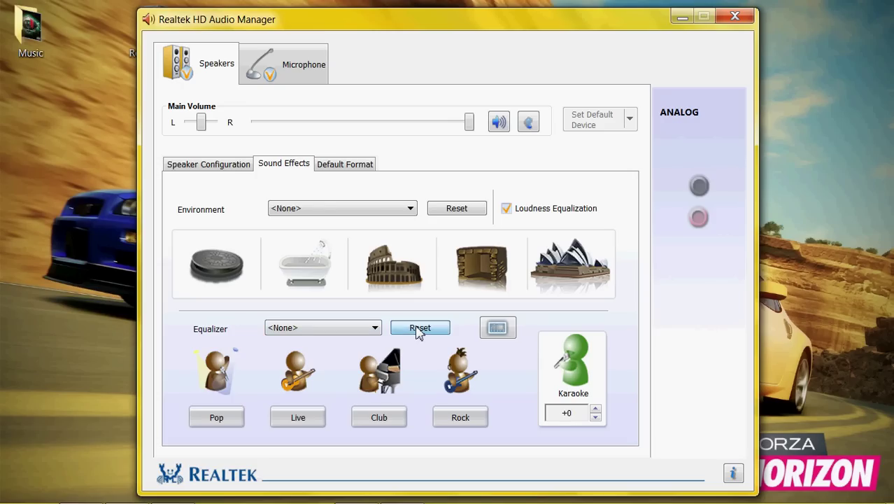
In the 10-band graphic equalizer, raise every band from 31 Hz to 16k to maximum.
left_click(495, 330)
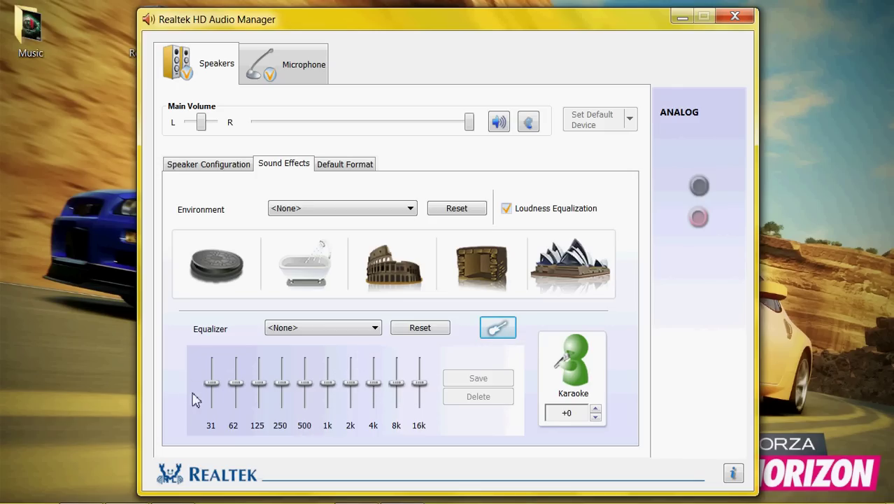
left_click_drag(212, 384, 258, 365)
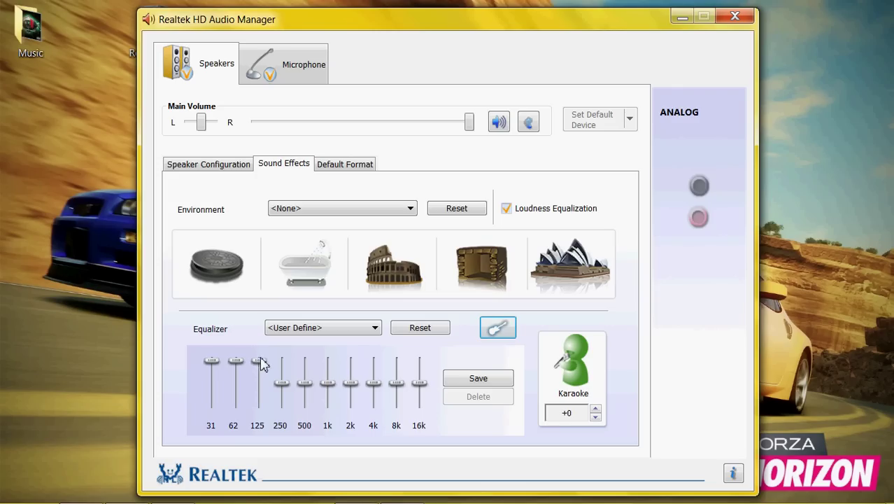
left_click_drag(287, 392, 280, 357)
left_click_drag(304, 386, 303, 356)
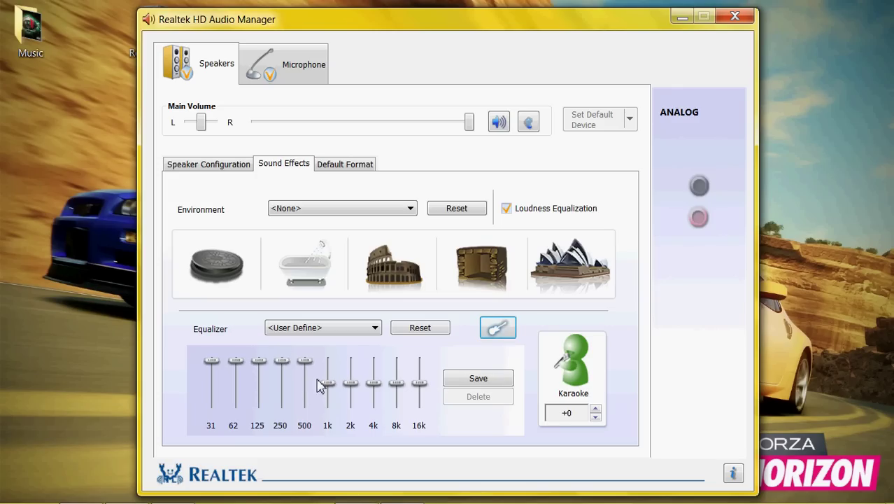
left_click_drag(325, 385, 351, 356)
left_click_drag(374, 383, 417, 357)
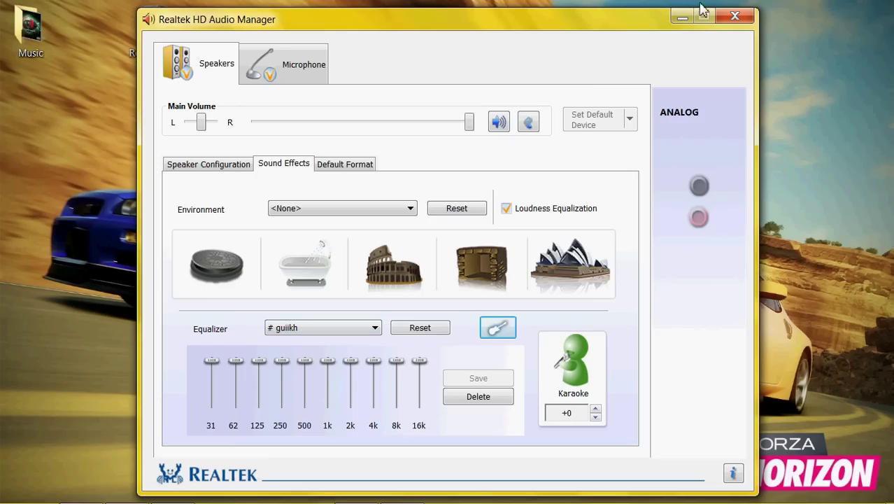
Close Realtek and open the speaker device properties from the Volume Mixer.
left_click(731, 24)
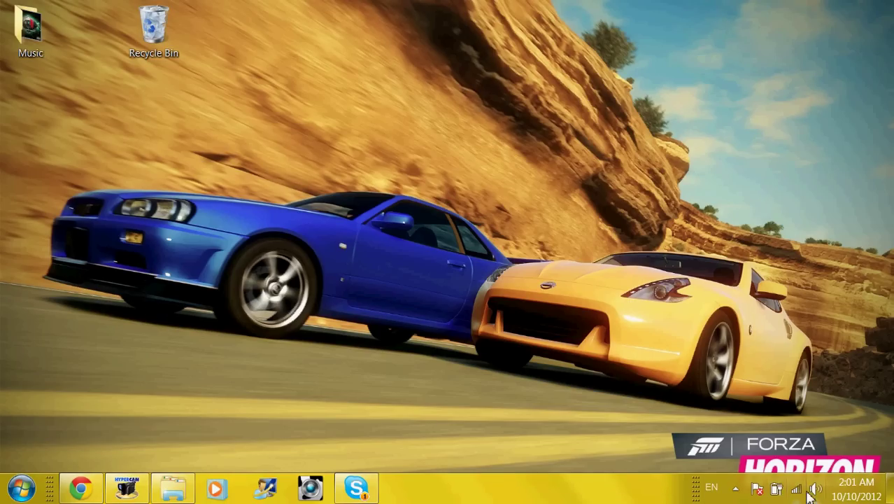
left_click(816, 490)
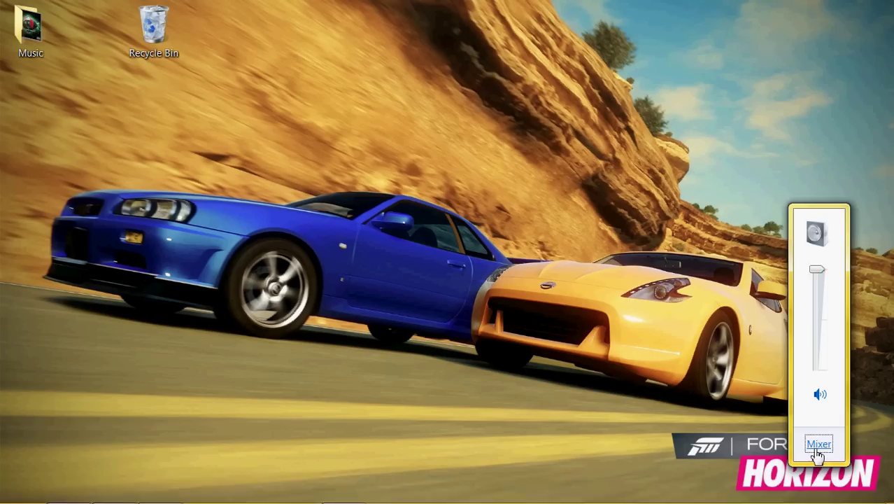
left_click(660, 409)
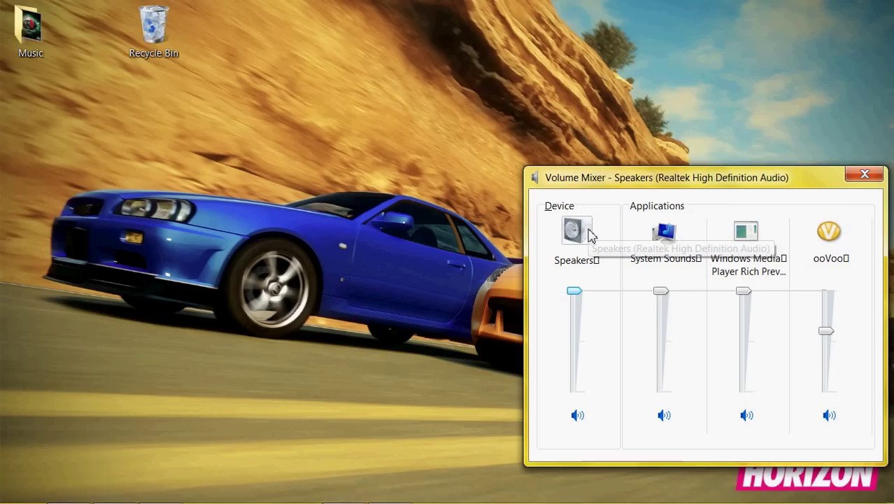
left_click(575, 231)
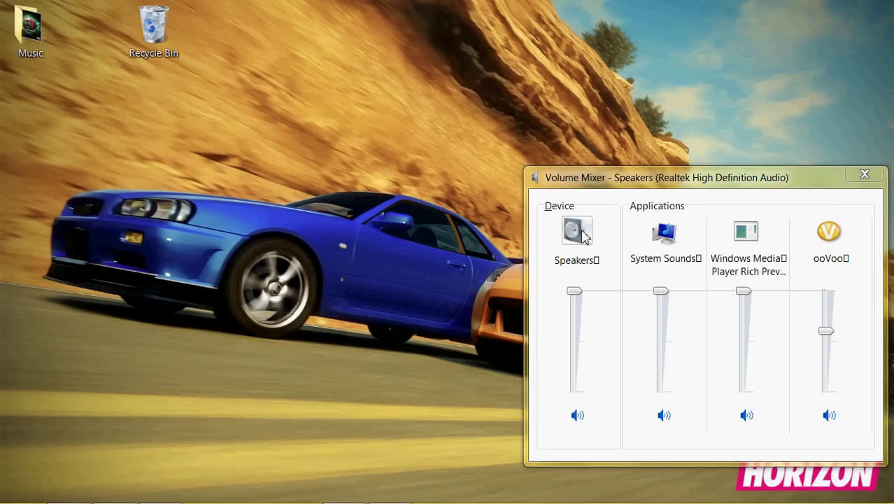
Enable Equalizer, Virtual Surround and Loudness Equalization enhancements and confirm with OK.
left_click(221, 118)
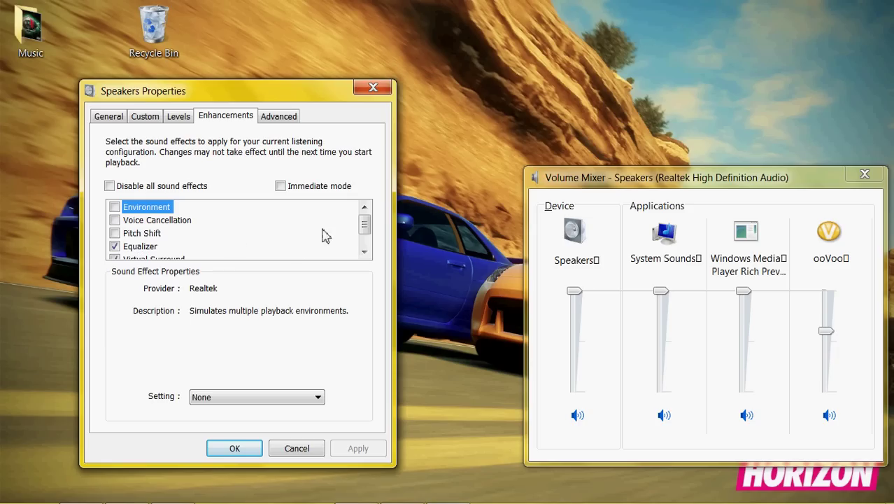
left_click_drag(363, 225, 365, 235)
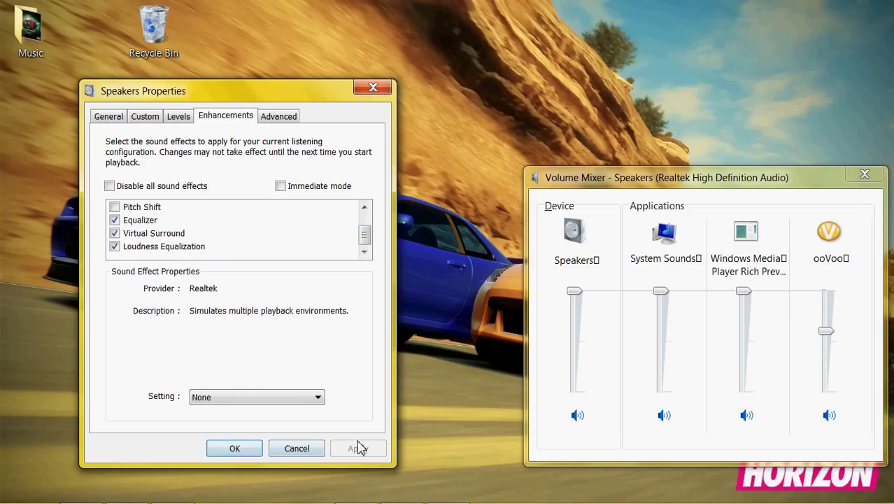
left_click(236, 451)
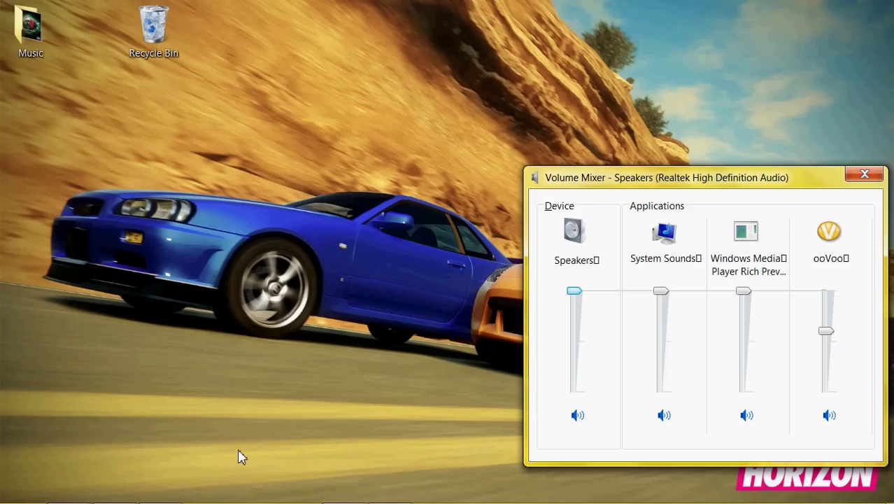
Relaunch Realtek HD Audio Manager via a Start menu search for 'realtek'.
mouse_move(146, 498)
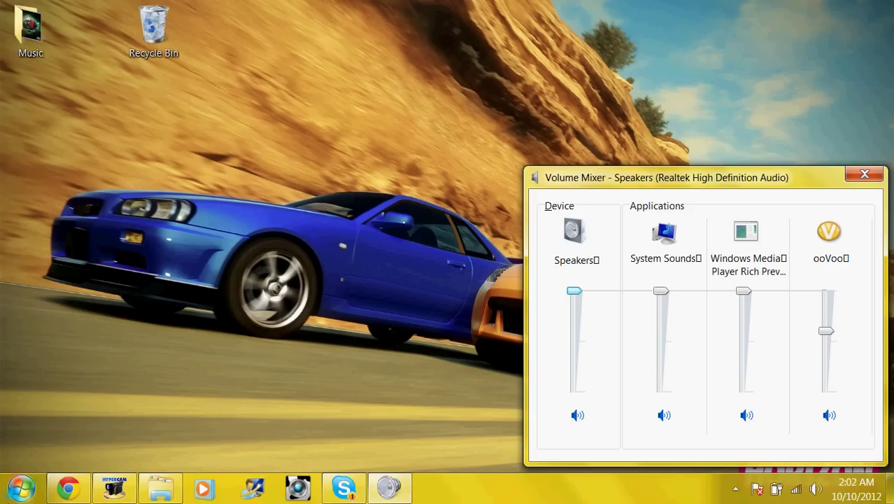
left_click(21, 489)
type("rea")
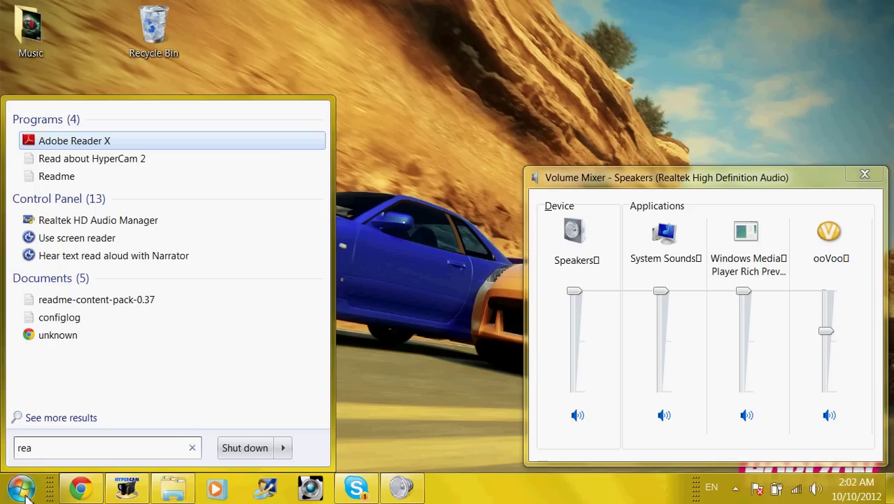
type("ltek")
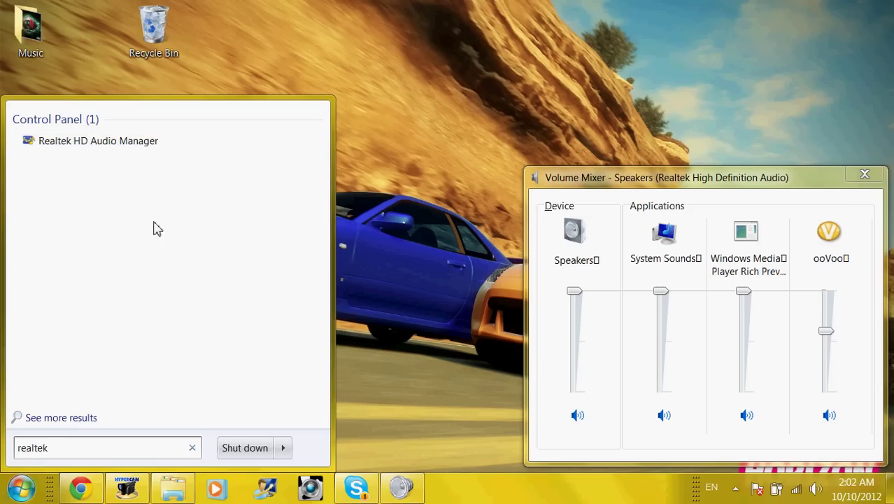
left_click(143, 142)
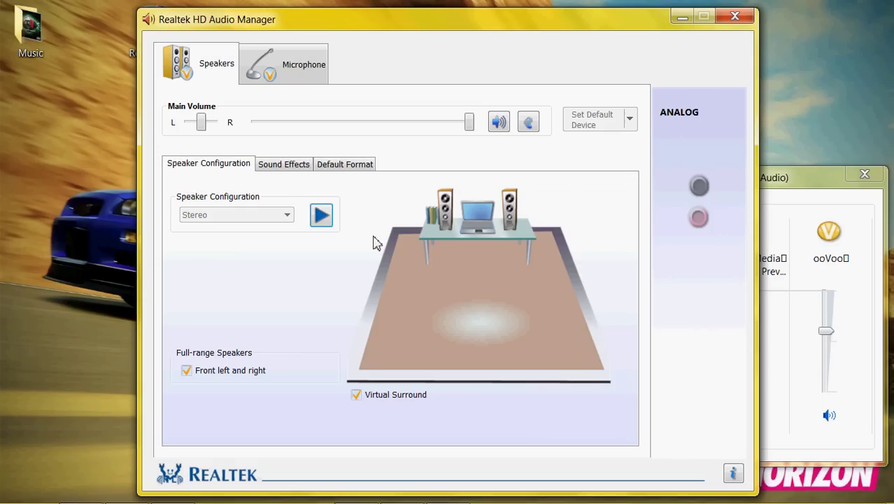
Set the Sound Effects equalizer preset to <None>, show its 10-band sliders, then return to the video tab.
left_click(303, 166)
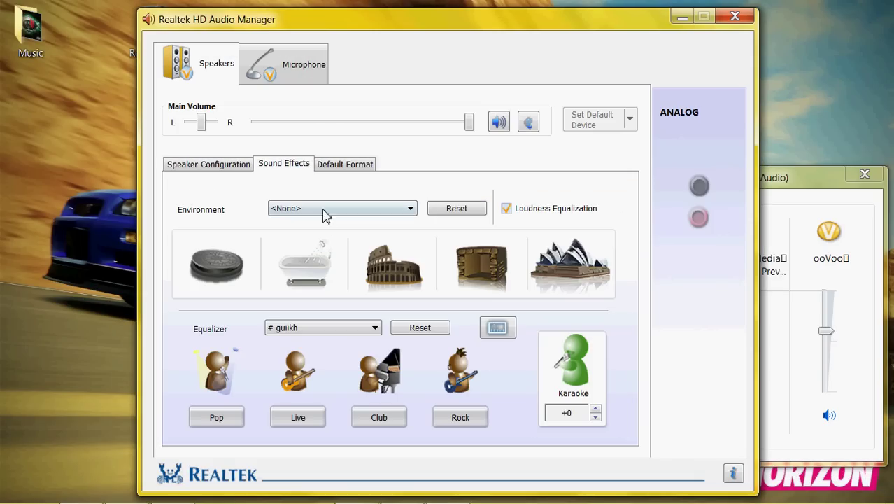
left_click(375, 328)
left_click(360, 343)
left_click(495, 332)
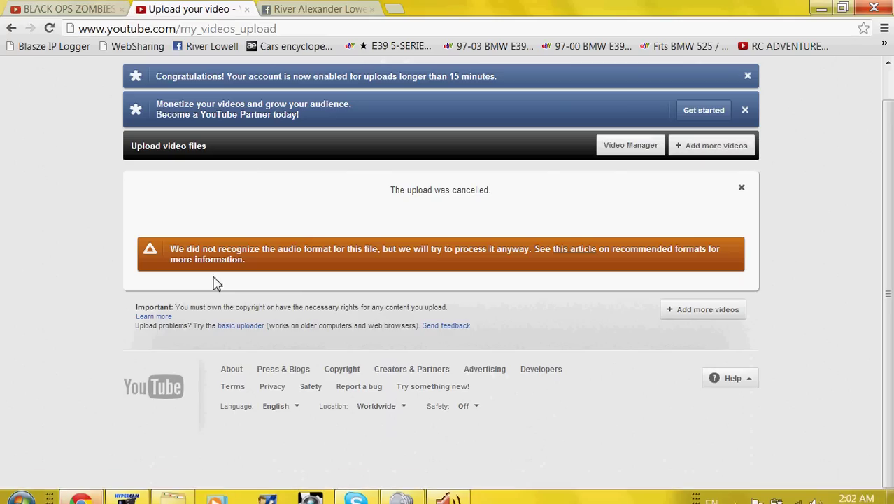
key("ctrl+shift+Tab")
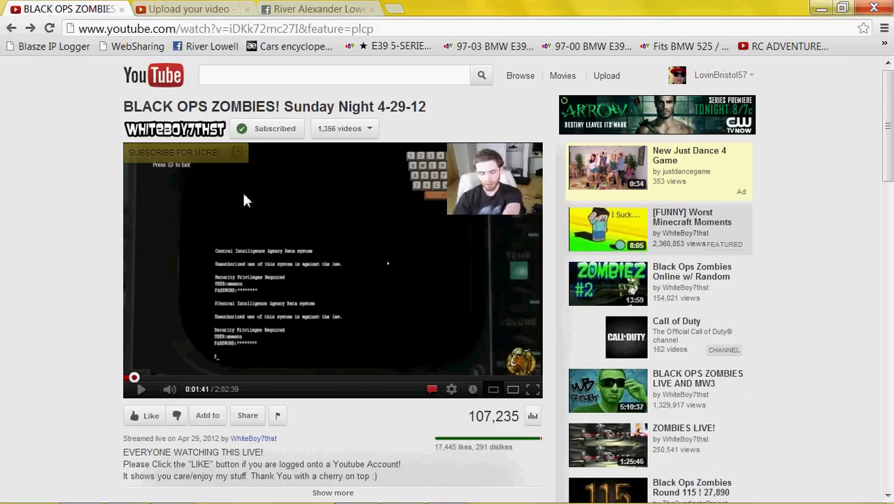
Play the Black Ops Zombies video briefly, then pause it at 0:01:52.
left_click(243, 200)
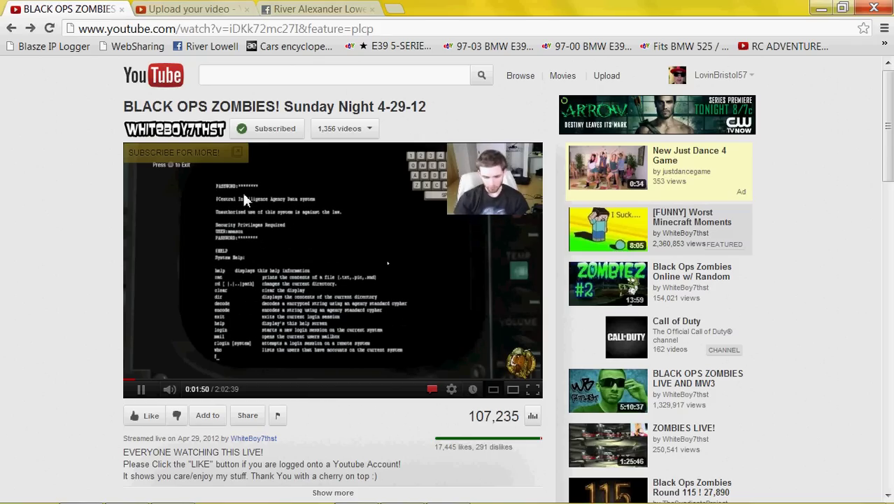
left_click(242, 190)
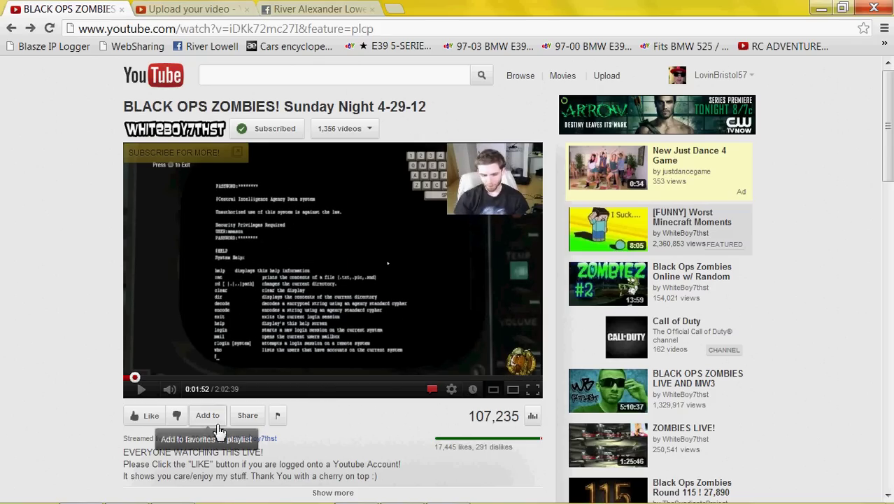
Restore Realtek from the taskbar, load the '# guiikh' equalizer preset, and close the manager.
mouse_move(399, 493)
left_click(448, 488)
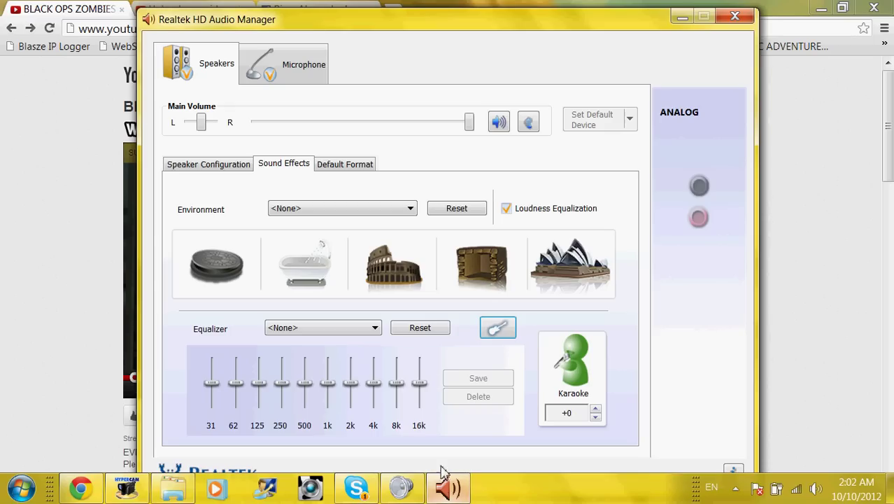
left_click(375, 328)
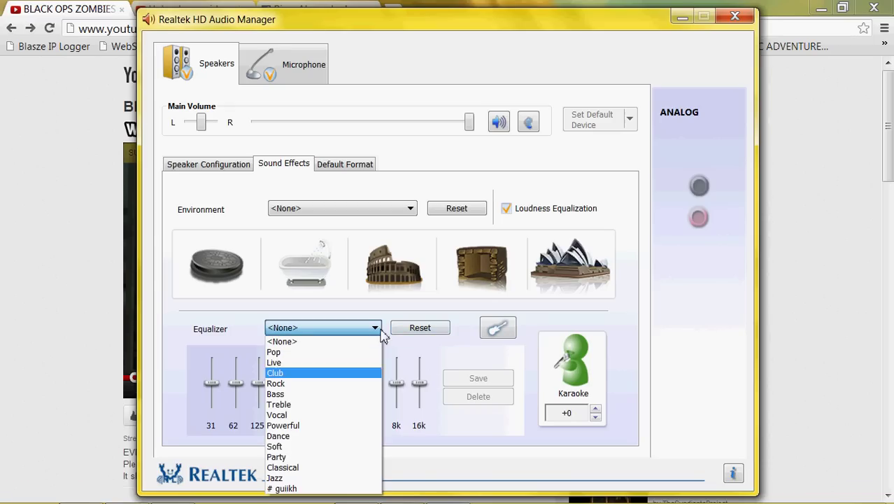
left_click(340, 488)
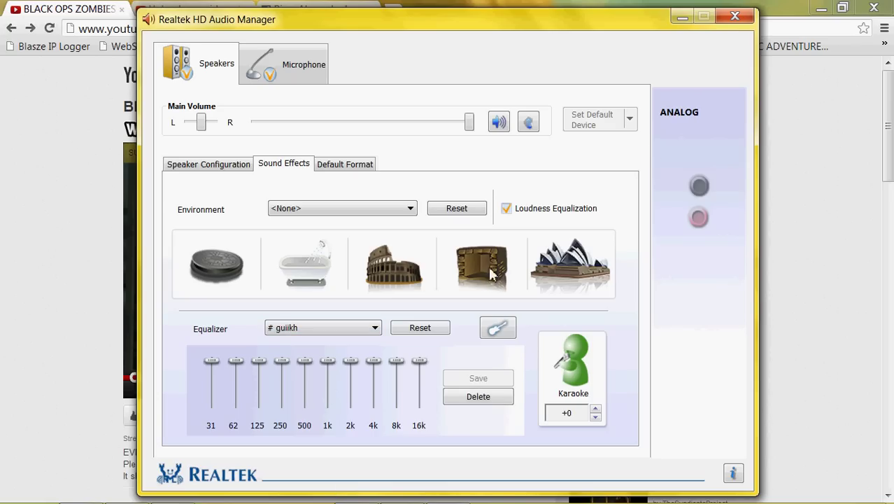
left_click(735, 17)
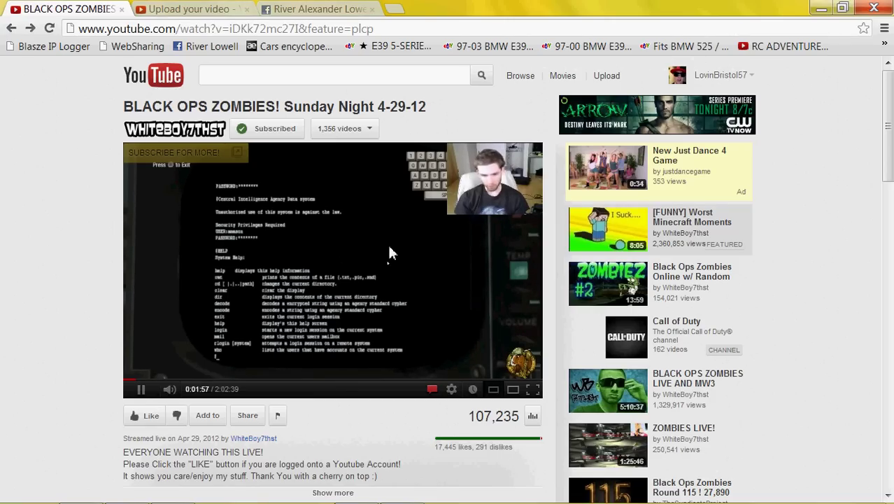
Pause the Black Ops Zombies video at 0:01:59.
left_click(390, 253)
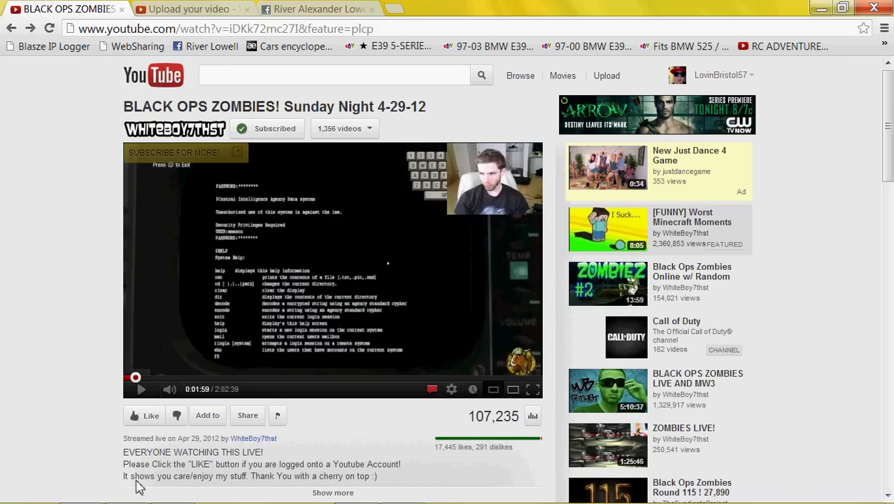
mouse_move(75, 493)
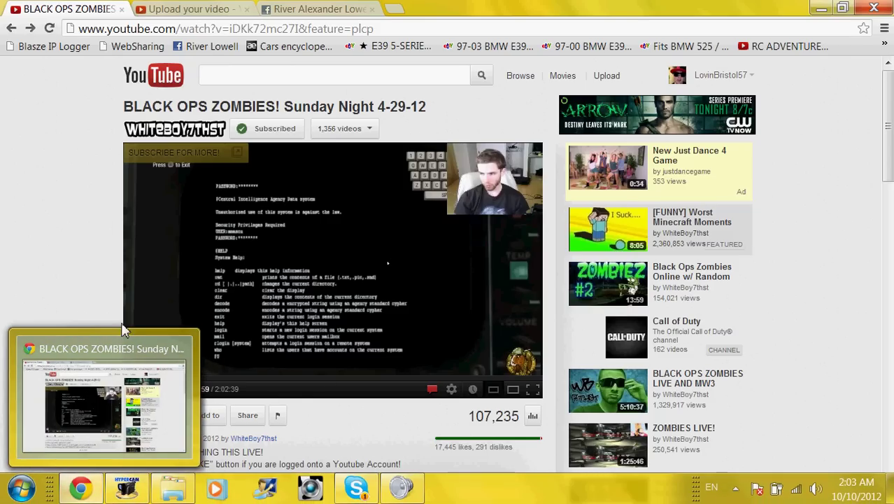